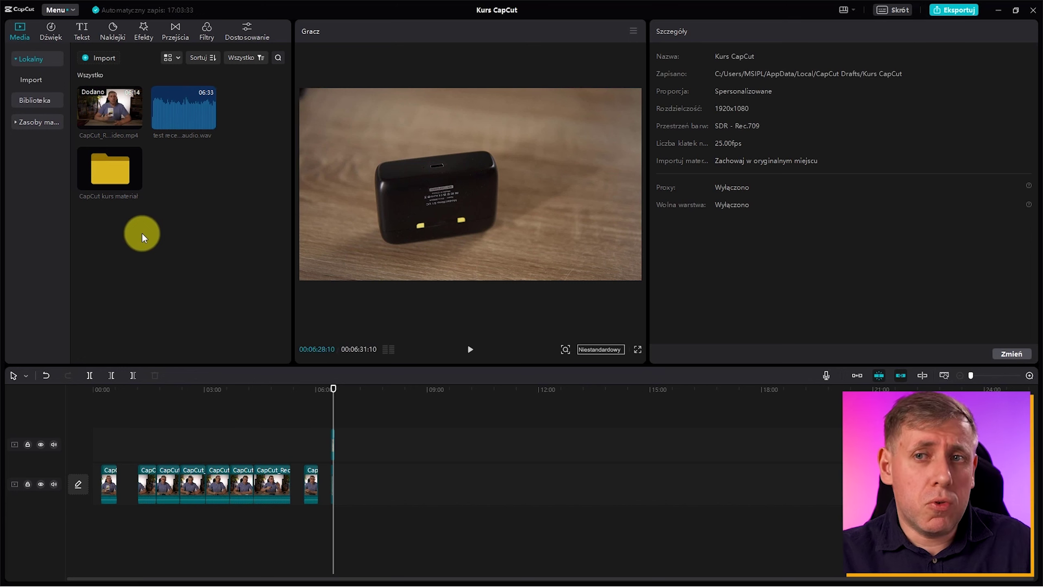
Add the full CapCut_RecenzjaWideo.mp4 recording to the main video track, after the existing clips
left_click_drag(106, 437, 350, 528)
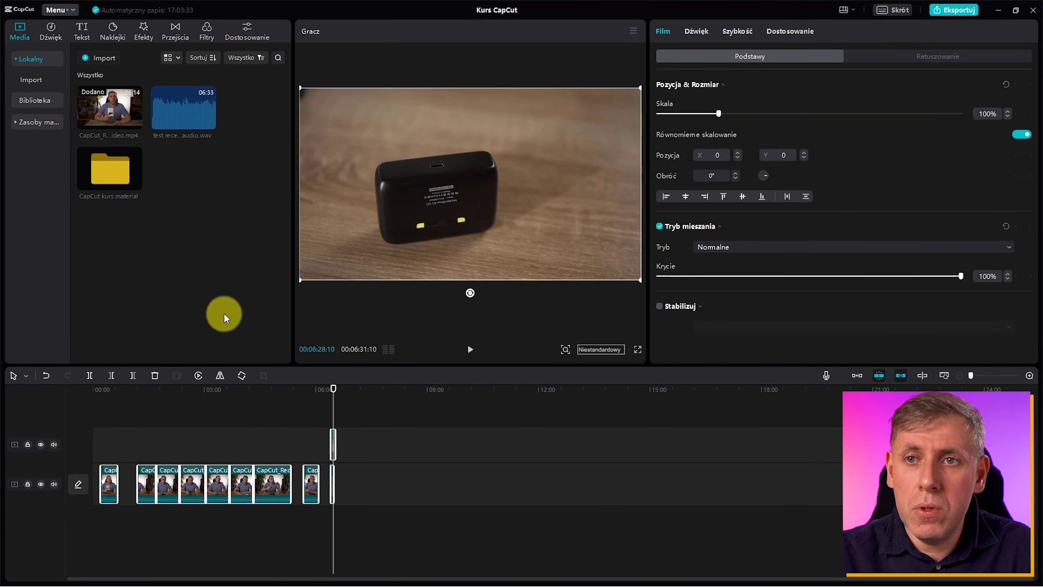
left_click(138, 120)
left_click_drag(375, 477, 411, 490)
left_click(359, 428)
left_click(435, 478)
left_click(441, 393)
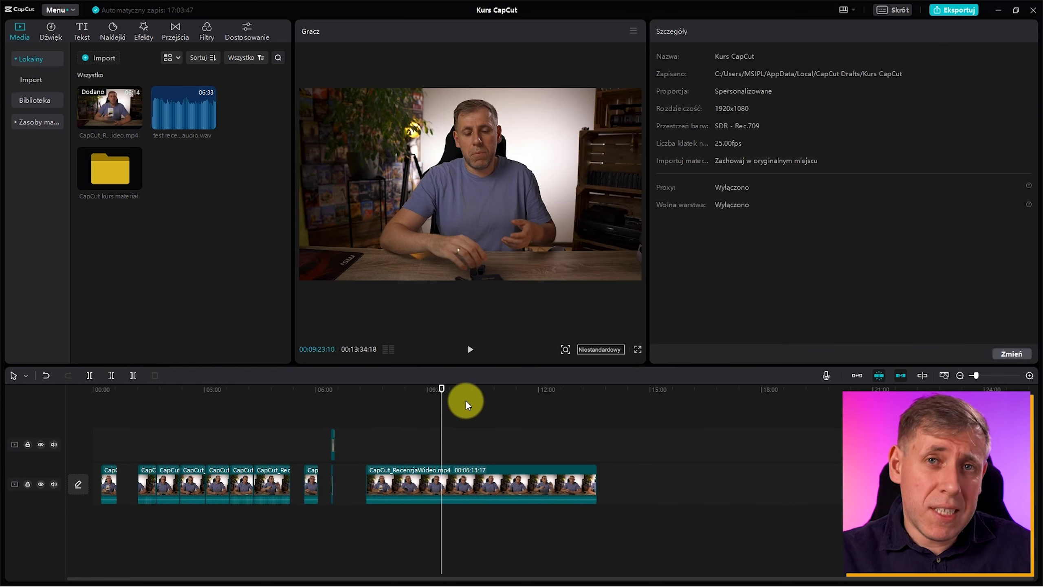
Try adjusting the added video clip's volume directly on its timeline volume line
scroll(466, 399, "up", 2)
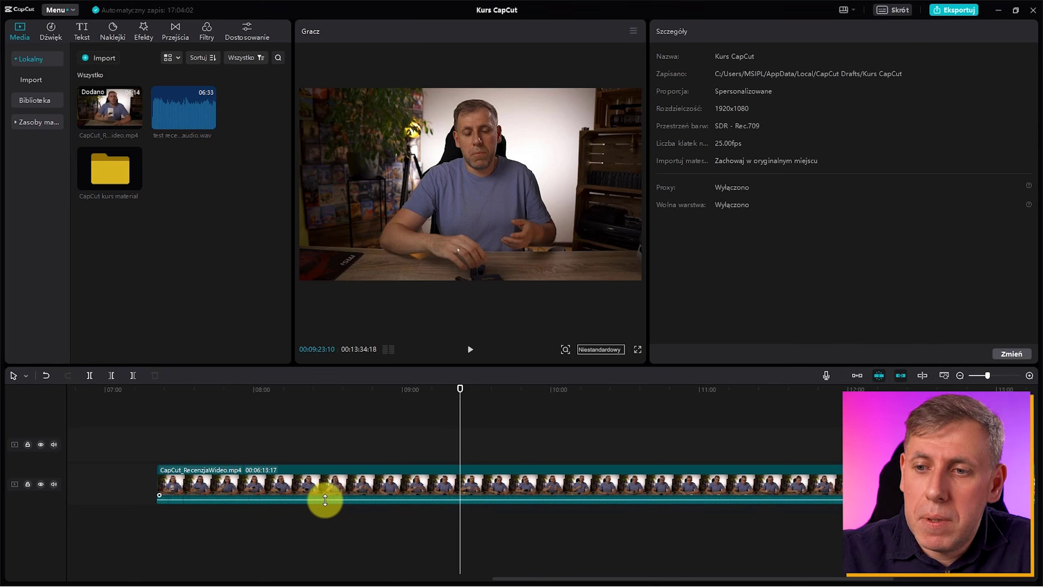
left_click_drag(368, 500, 379, 499)
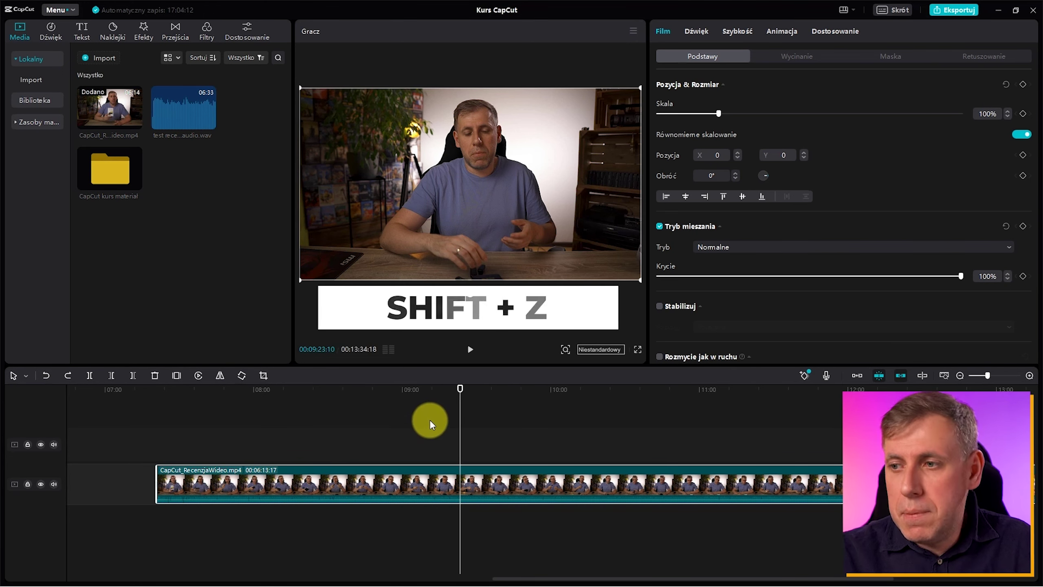
Extract the audio of the long CapCut_RecenzjaWideo.mp4 clip onto a separate track
key("shift+z")
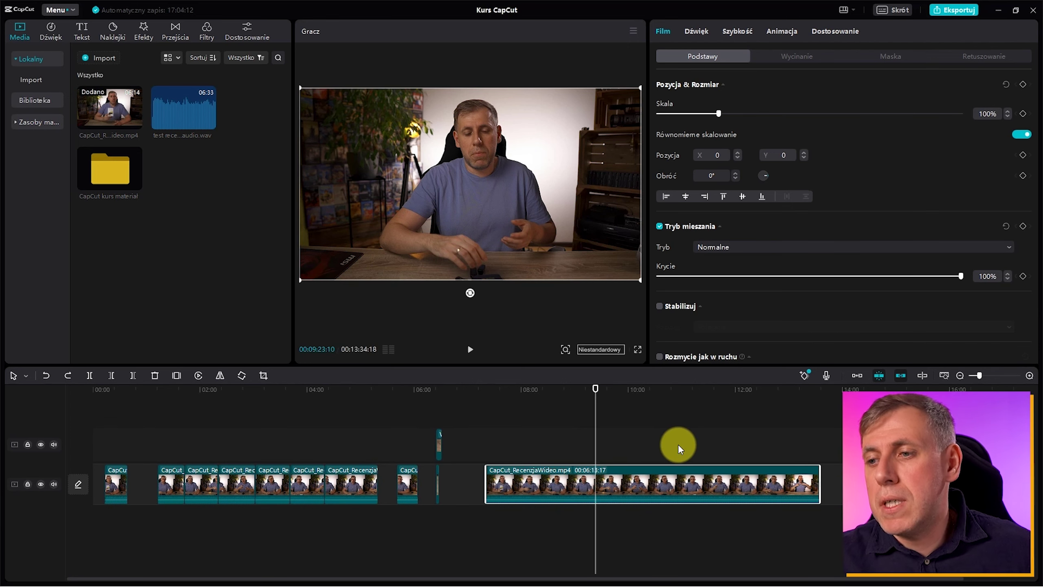
right_click(641, 480)
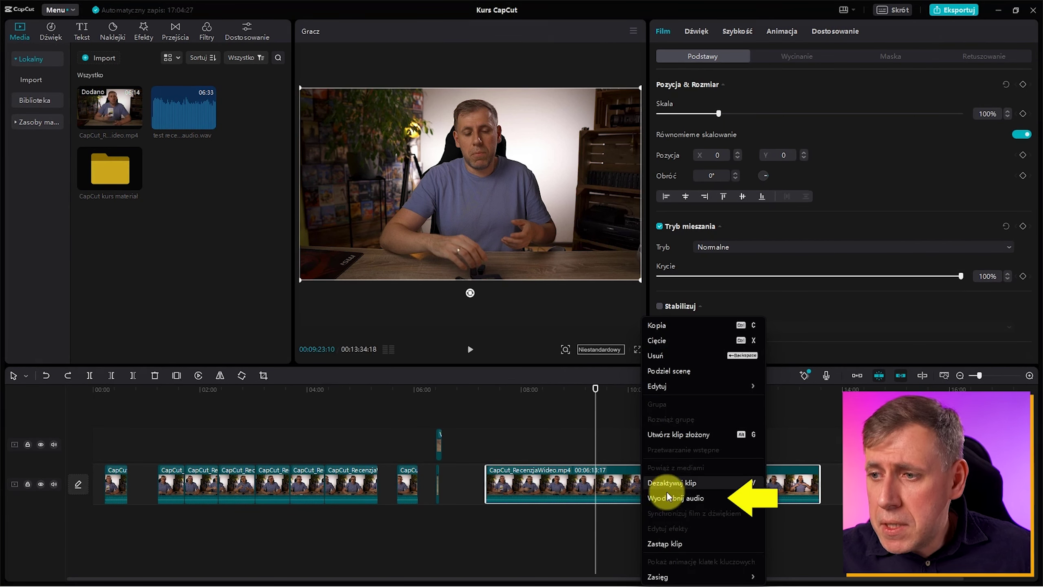
left_click(693, 498)
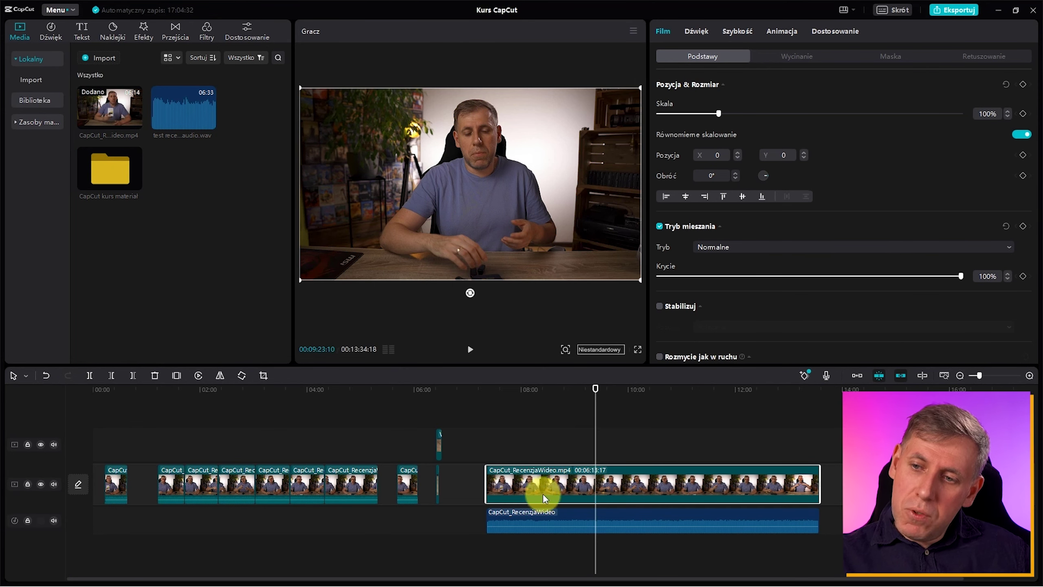
left_click(529, 519)
left_click(534, 502)
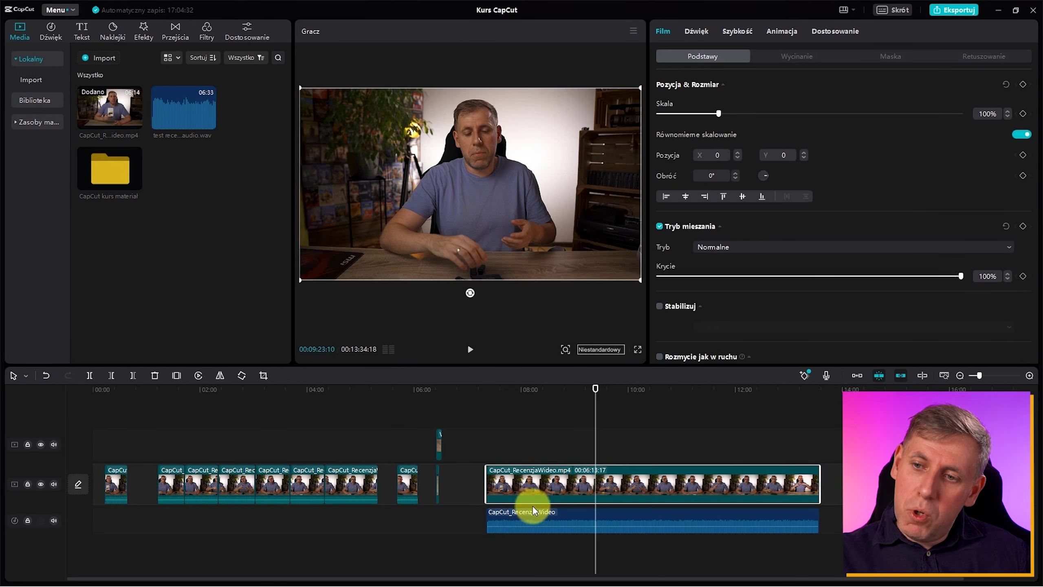
Try raising the extracted audio clip's volume to 8.6 dB, and undo the change
left_click(532, 511)
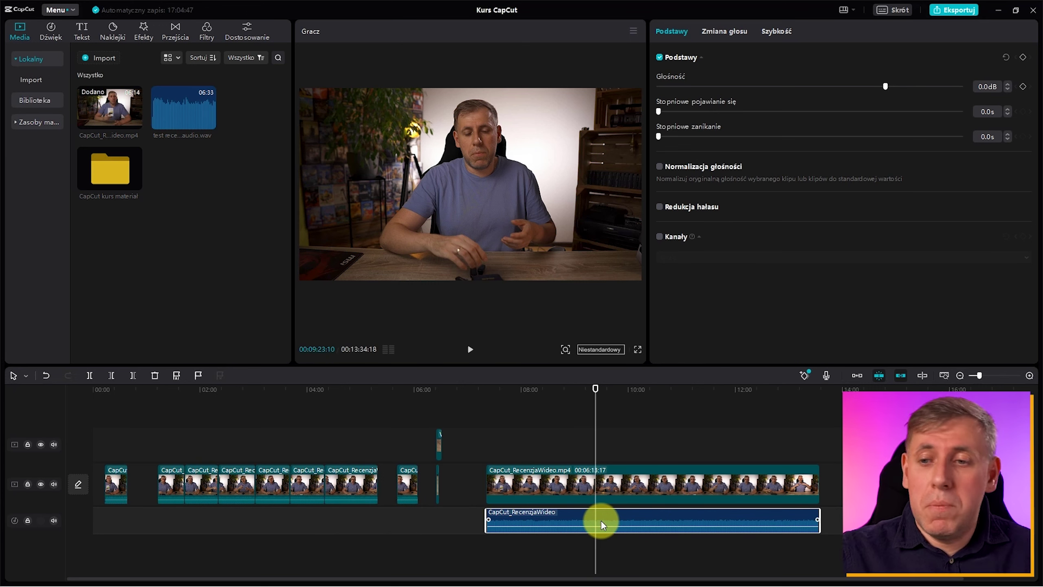
left_click_drag(613, 525, 615, 523)
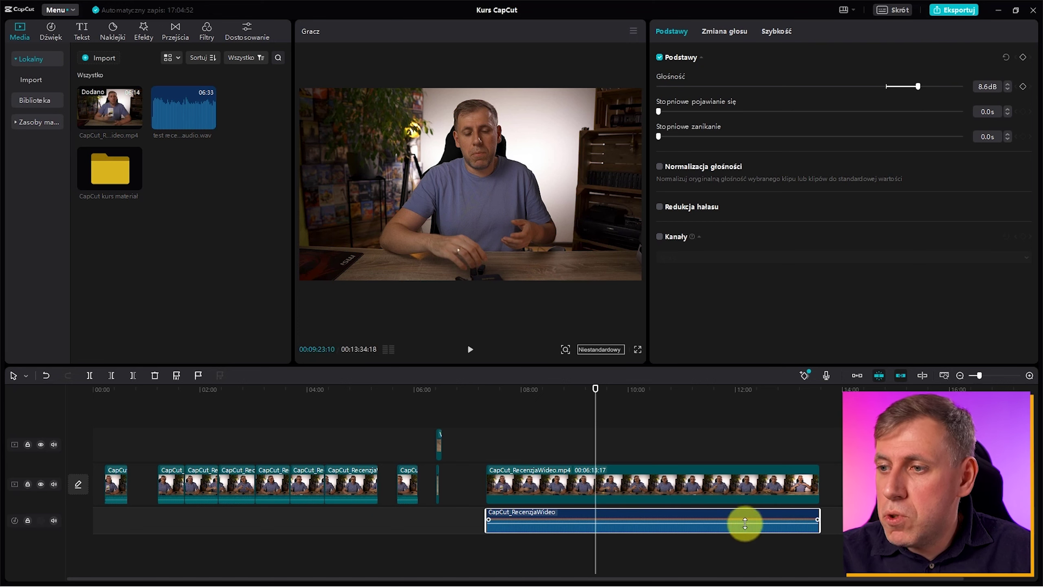
key("ctrl+z")
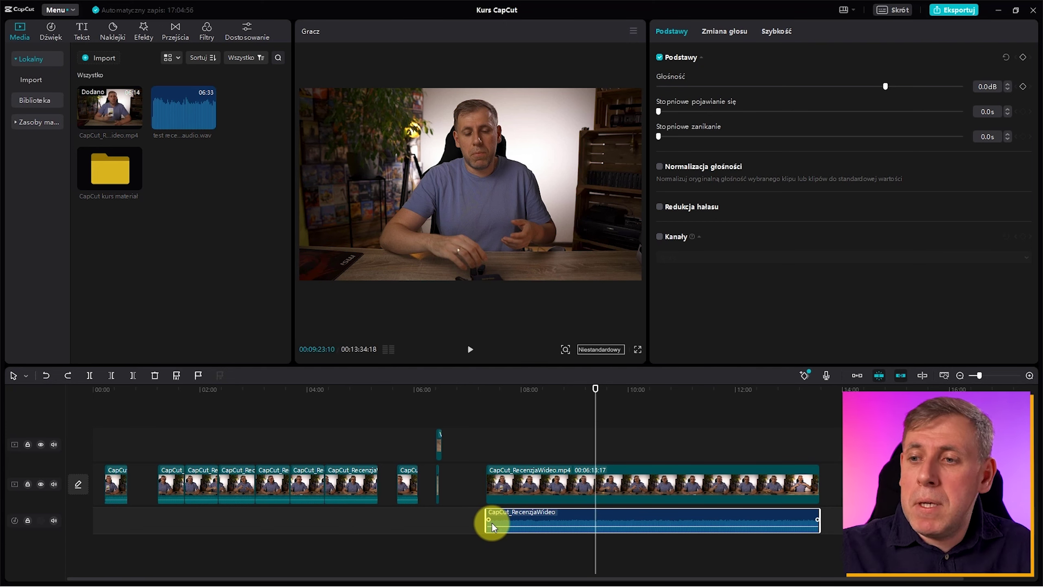
Try moving the long video clip on the timeline independently of its extracted audio
left_click(523, 471)
left_click(533, 519)
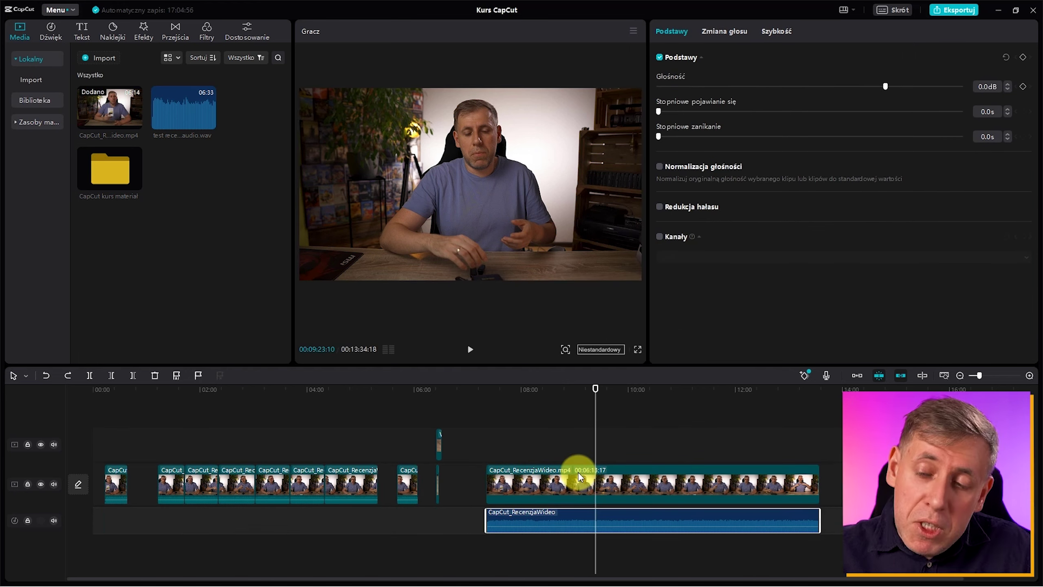
left_click(559, 494)
left_click(567, 458)
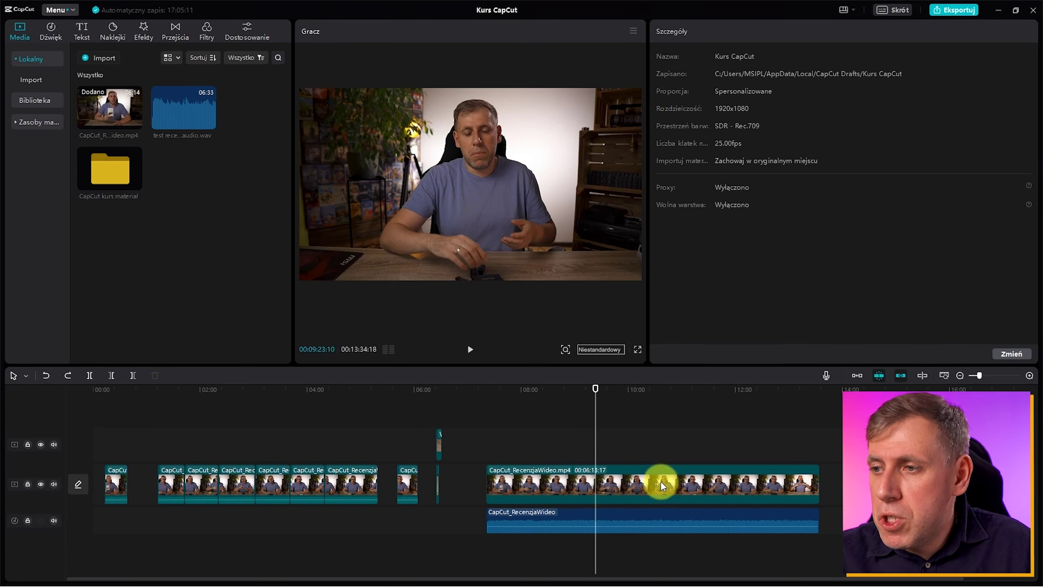
left_click_drag(662, 484, 614, 492)
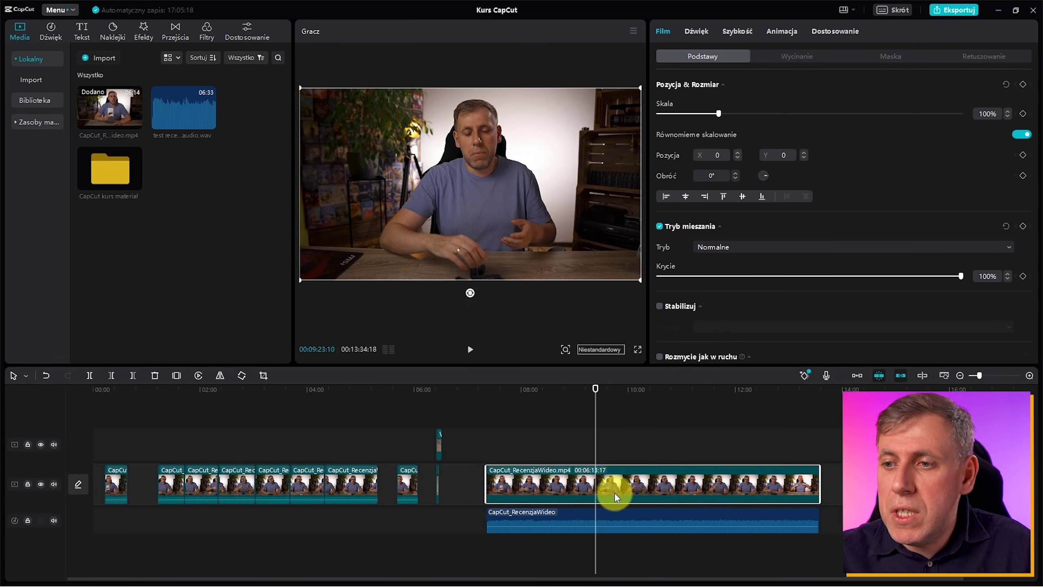
left_click(550, 461)
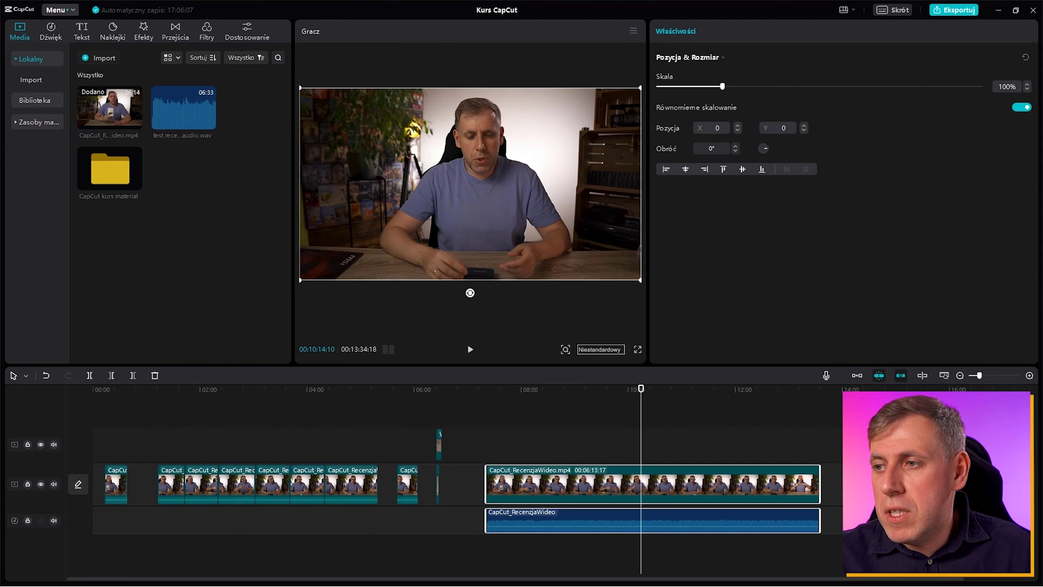
Group the long video clip with its extracted audio, and shift the group slightly earlier on the timeline
left_click(820, 546)
left_click(767, 493)
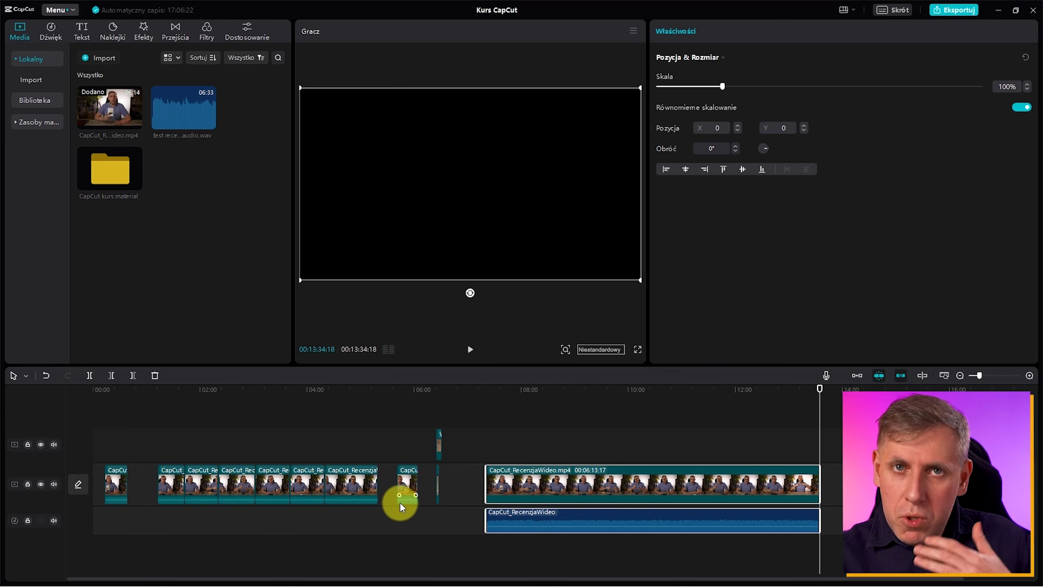
right_click(520, 488)
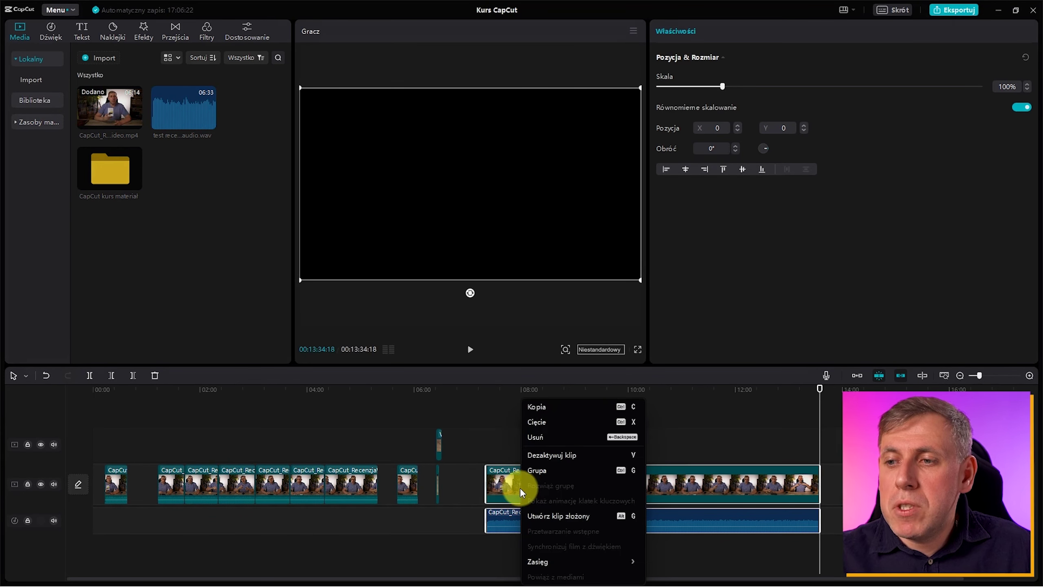
left_click(558, 469)
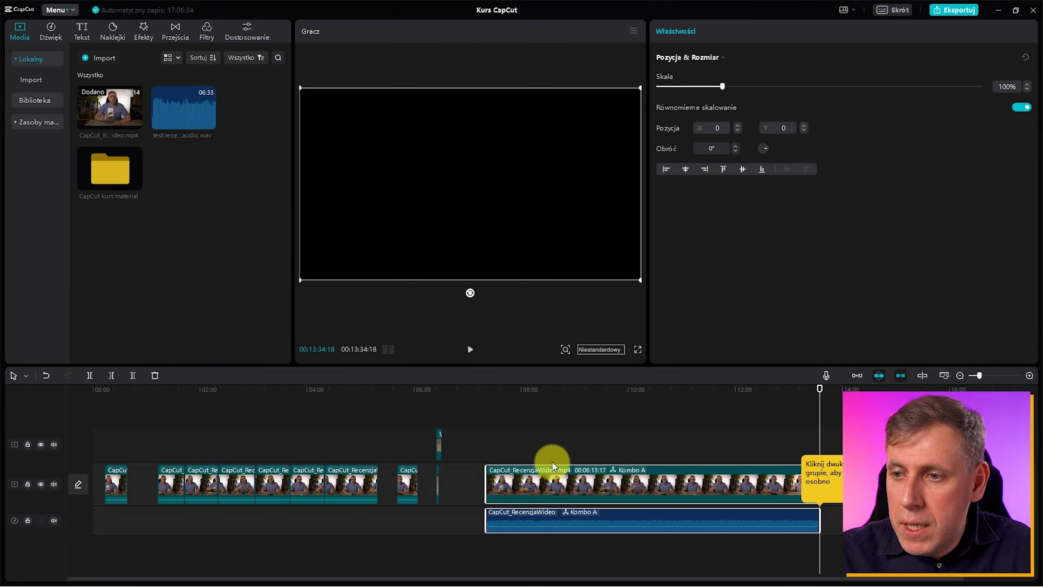
left_click(530, 414)
mouse_move(533, 471)
left_mouse_down()
mouse_move(632, 495)
mouse_move(662, 484)
mouse_move(526, 487)
left_mouse_up()
Split the grouped video and audio into four segments, with the first cut at 00:09:03:19 and two more cuts after it
left_click(577, 400)
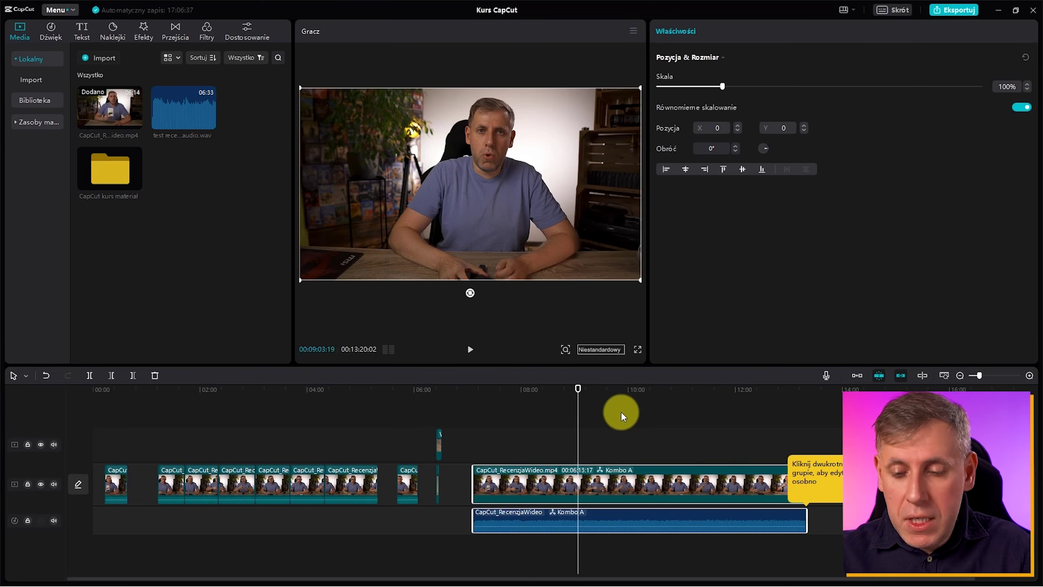
key("ctrl+b")
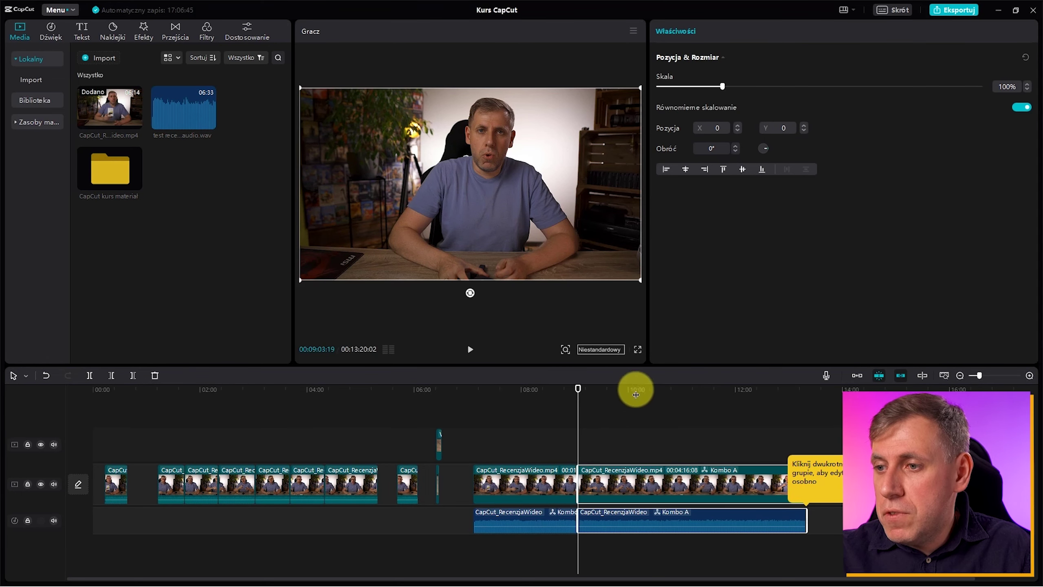
left_click(659, 390)
key("ctrl+b")
left_click(705, 390)
key("ctrl+b")
left_click(786, 421)
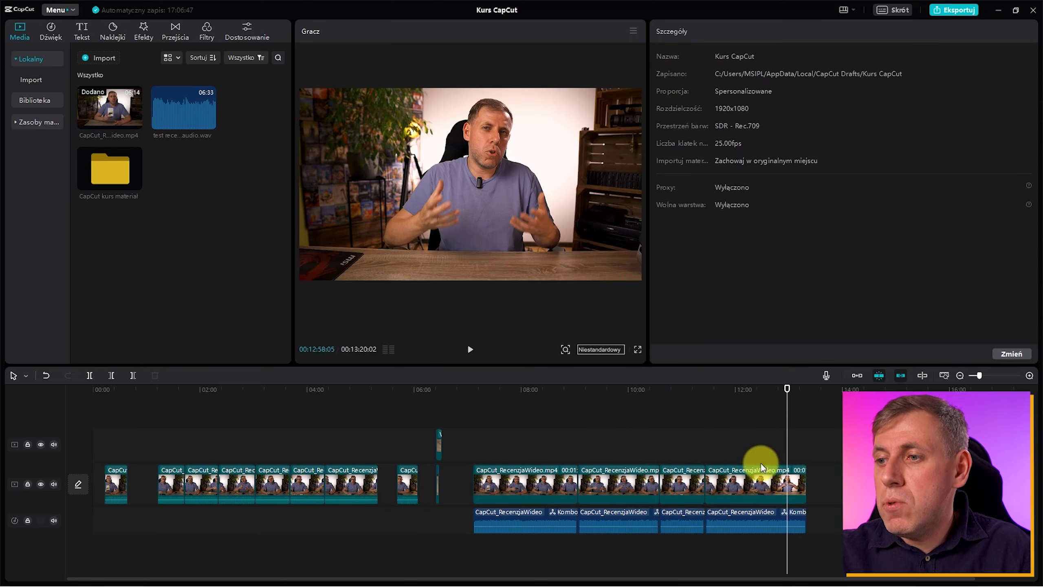
Move all four grouped video and audio segments together slightly earlier on the timeline
left_click(674, 489)
left_click(715, 453)
left_click(690, 476)
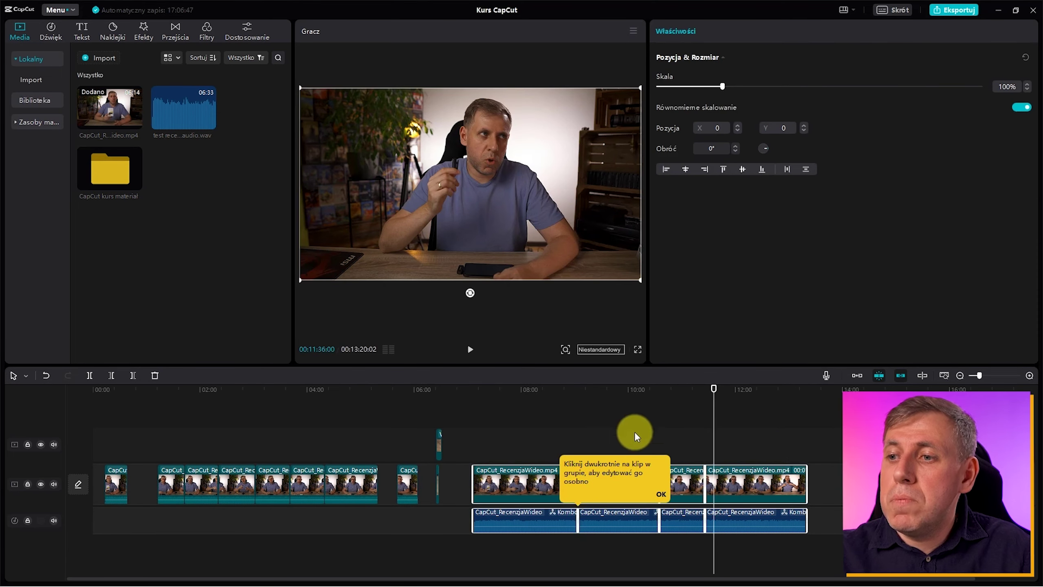
left_click(633, 432)
left_click(604, 526)
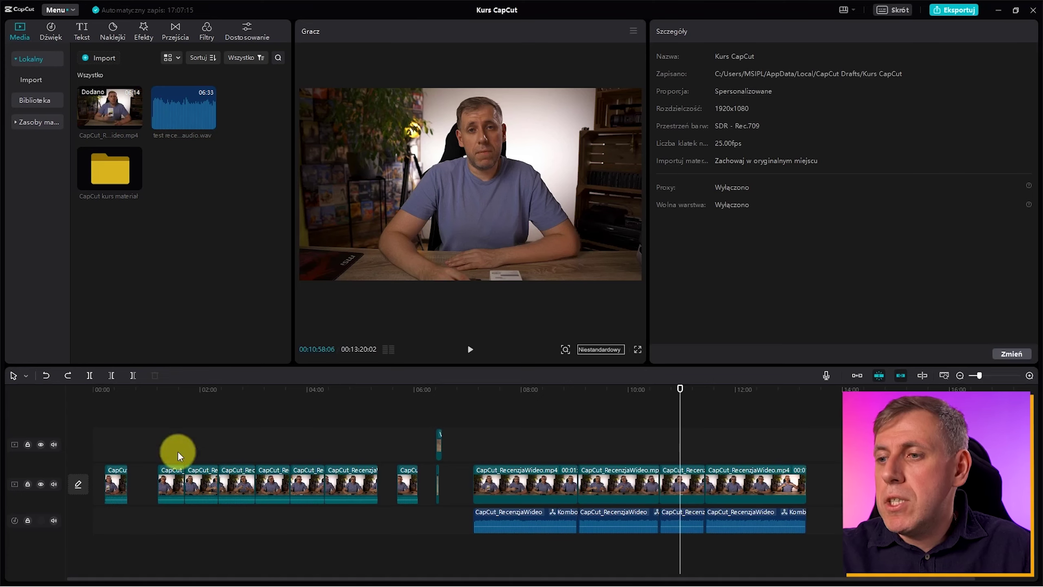
left_click(644, 479)
left_click_drag(647, 479, 622, 478)
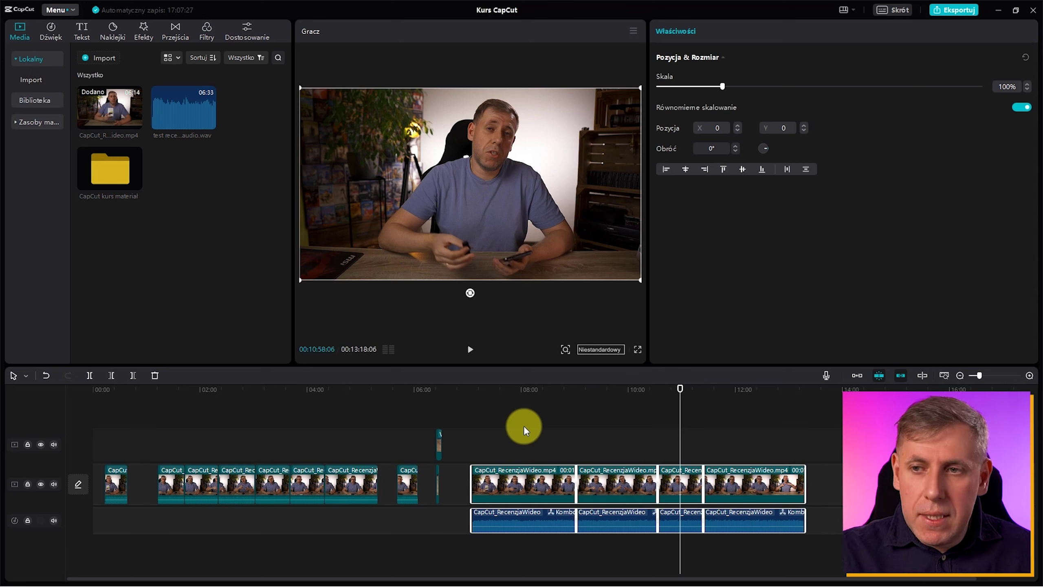
Delete the second video segment of the group on its own, along with the matching audio segment below it
left_click(602, 452)
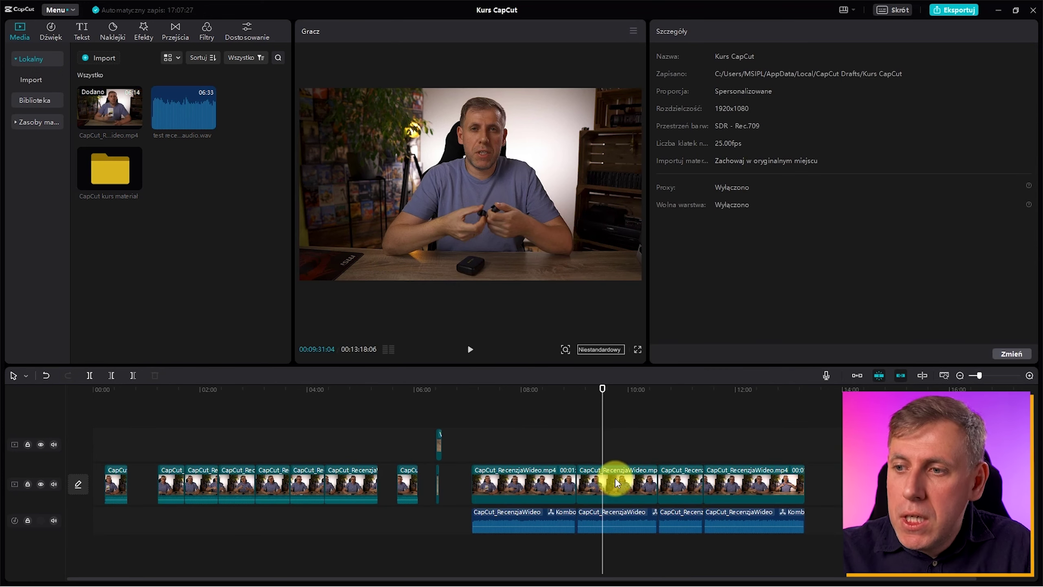
left_click(625, 481)
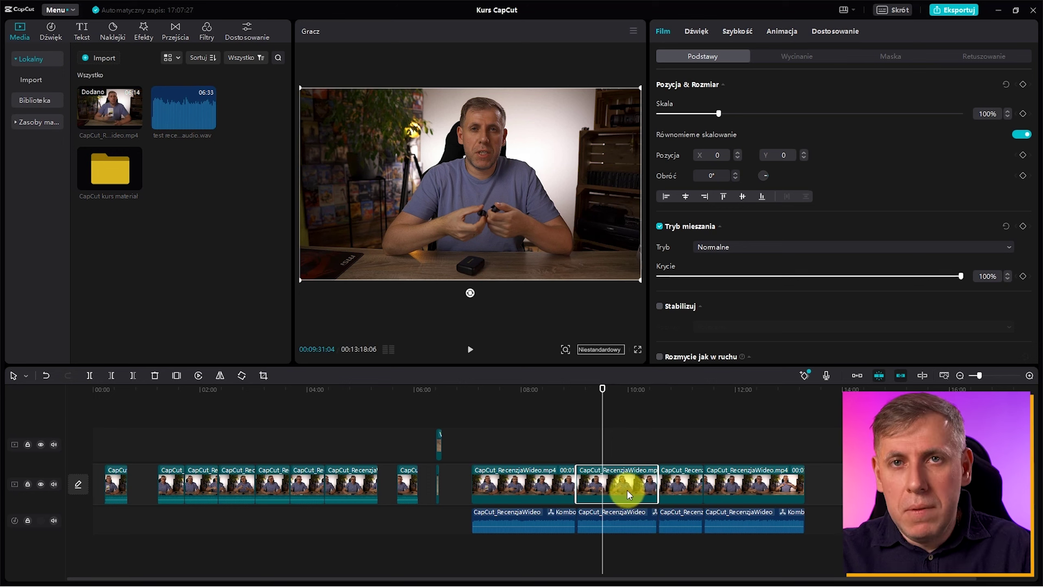
key("Delete")
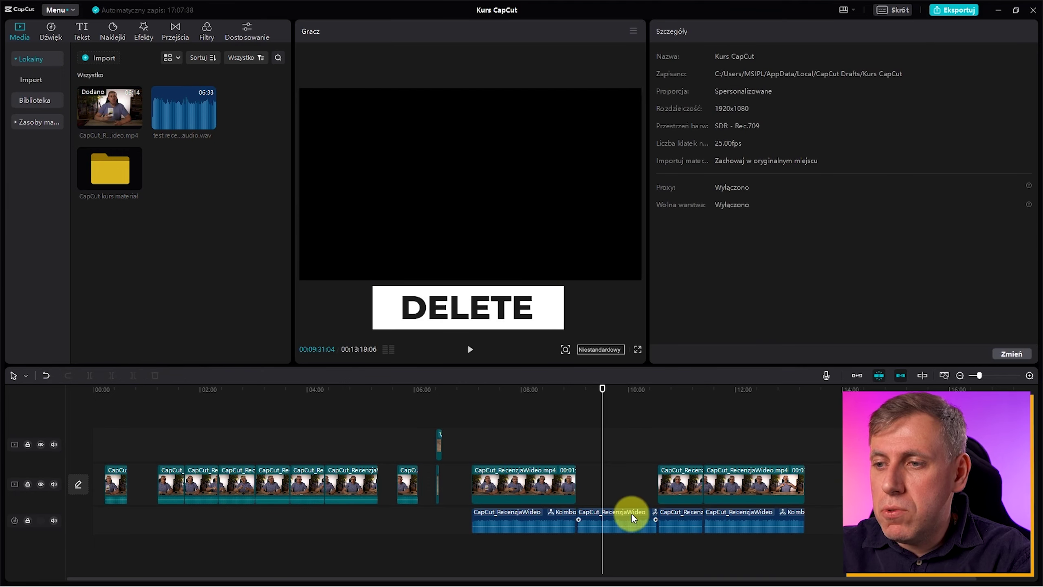
left_click(631, 513)
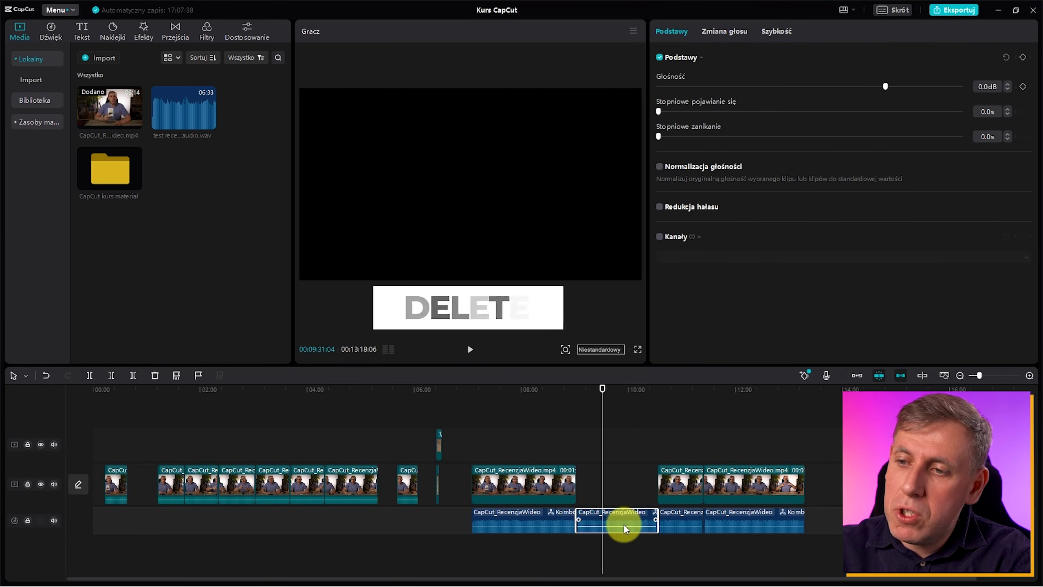
key("Delete")
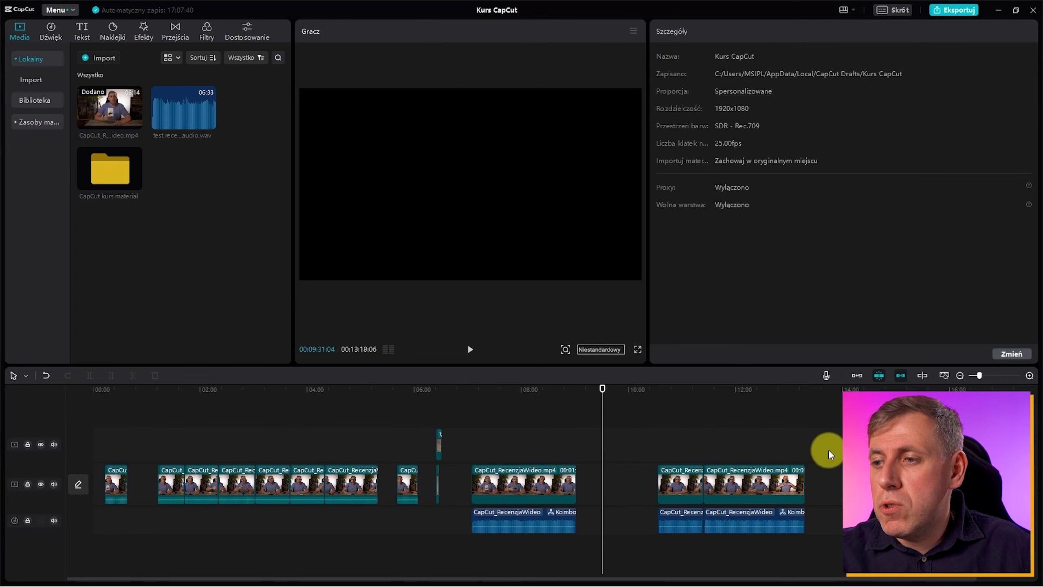
Ungroup the remaining video and audio segments
left_click(748, 514)
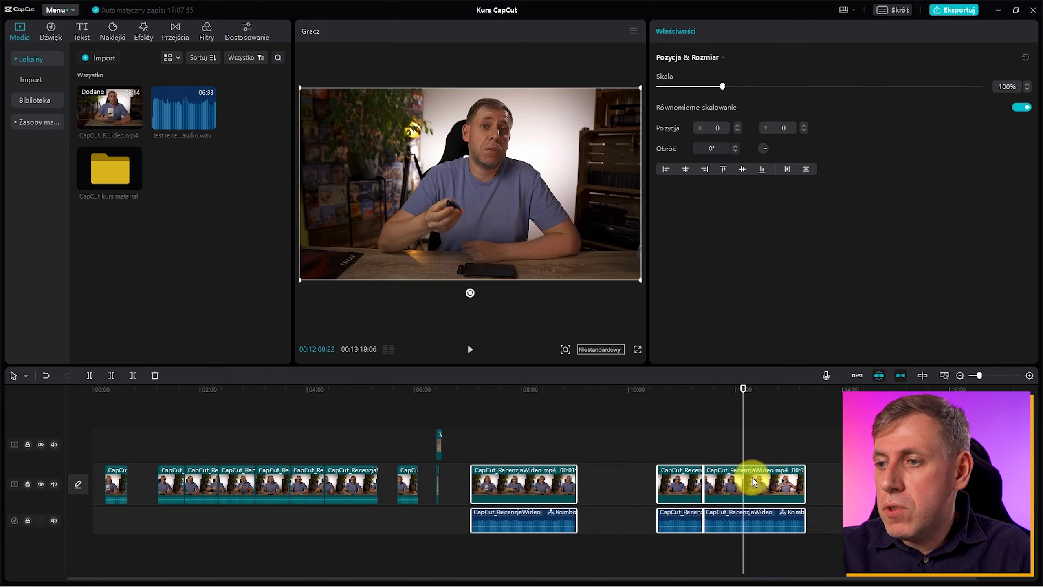
left_click(794, 486)
right_click(769, 480)
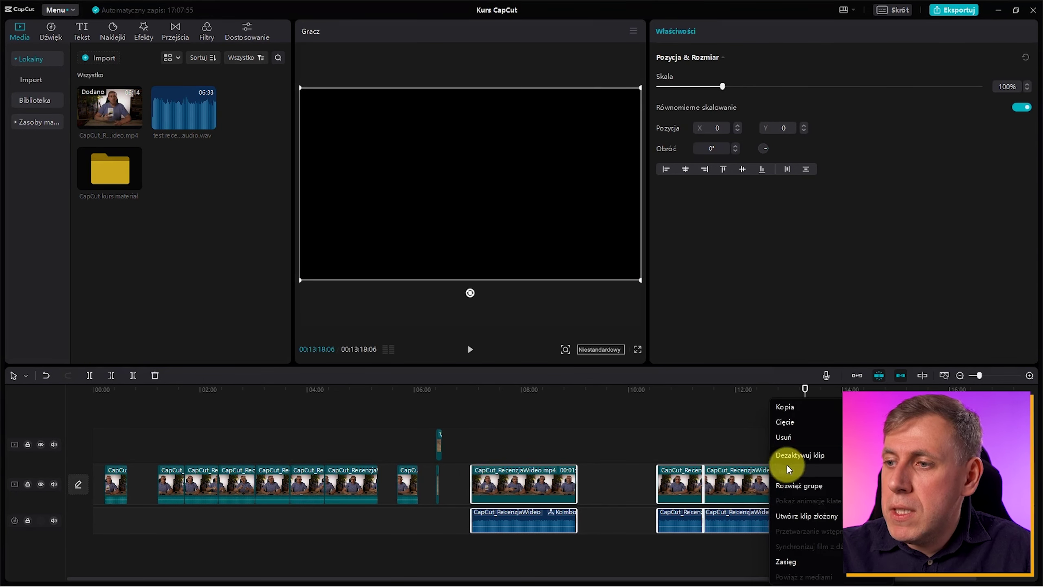
left_click(839, 484)
left_click(839, 477)
Try moving the last video segment and its audio separately along the timeline, and undo both moves
left_click_drag(750, 517, 901, 490)
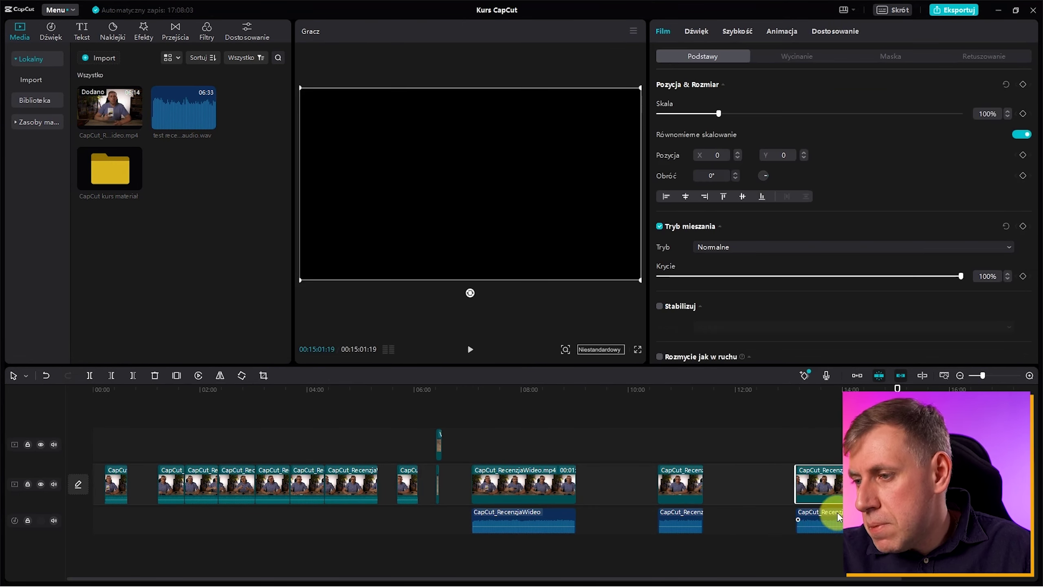
left_click_drag(837, 512, 822, 514)
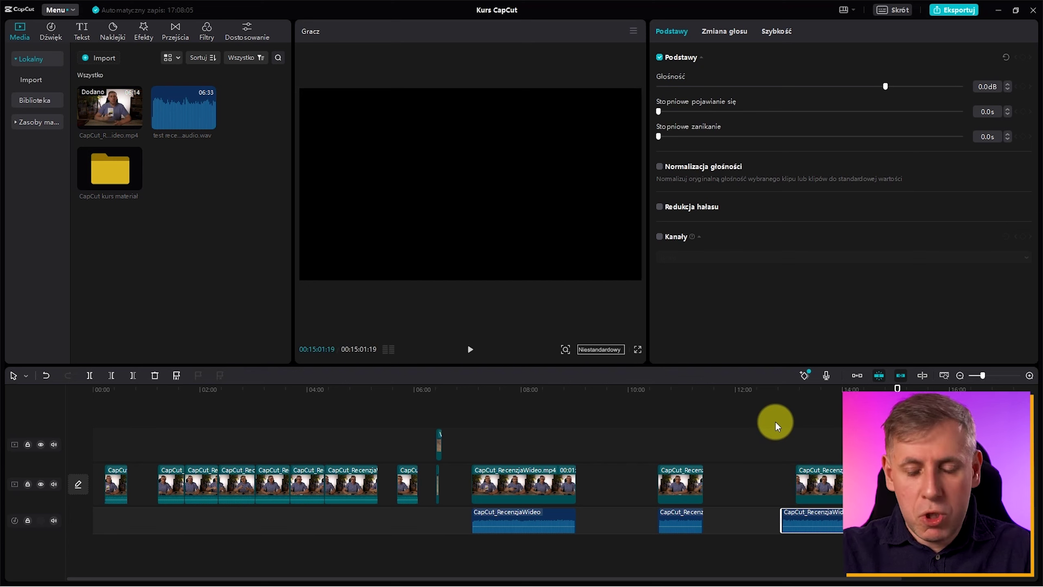
key("ctrl+z")
key("ctrl+z")
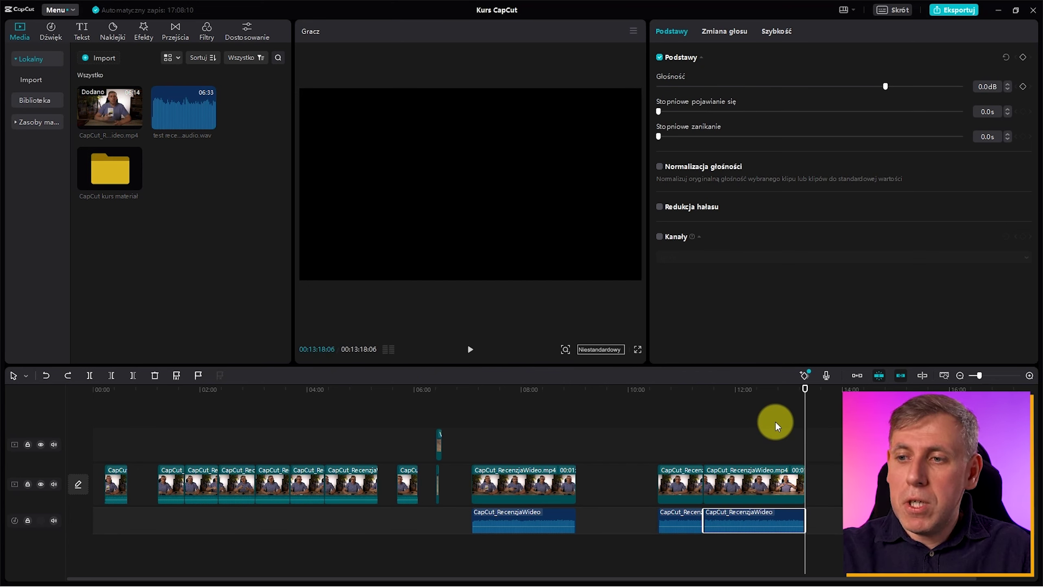
left_click(540, 457)
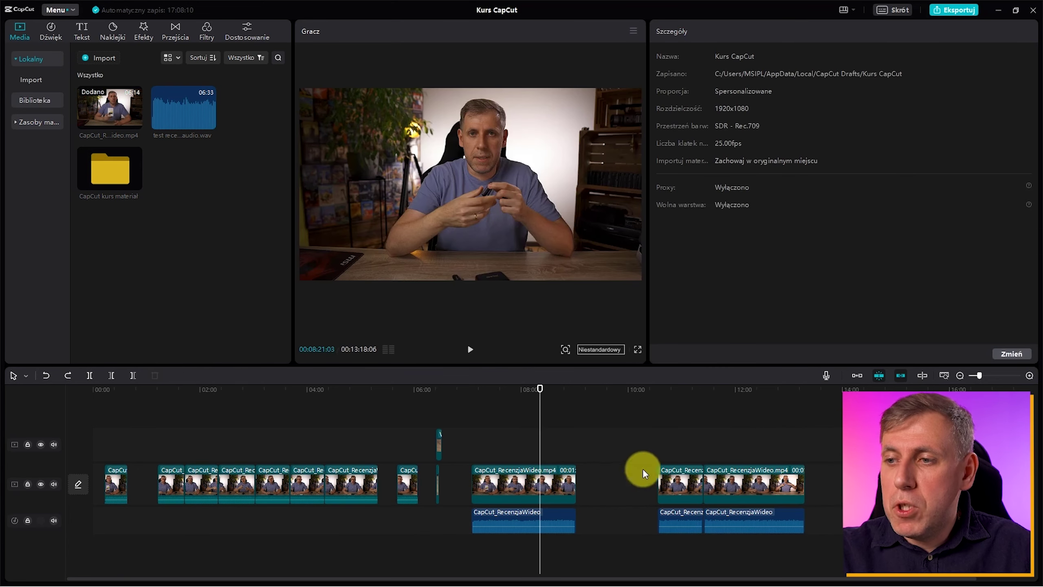
left_click(670, 470)
left_click(662, 440)
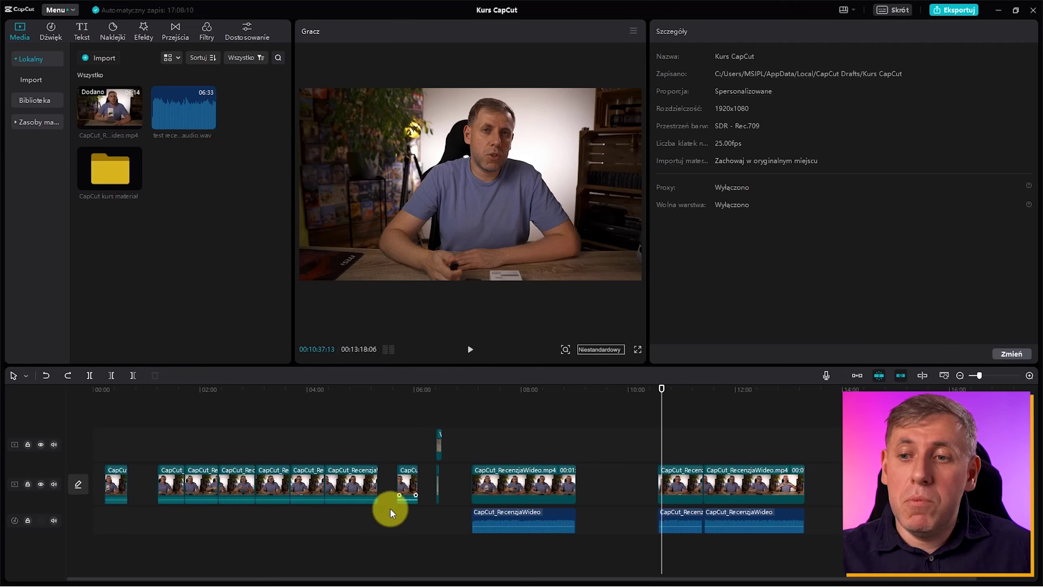
left_click(366, 496)
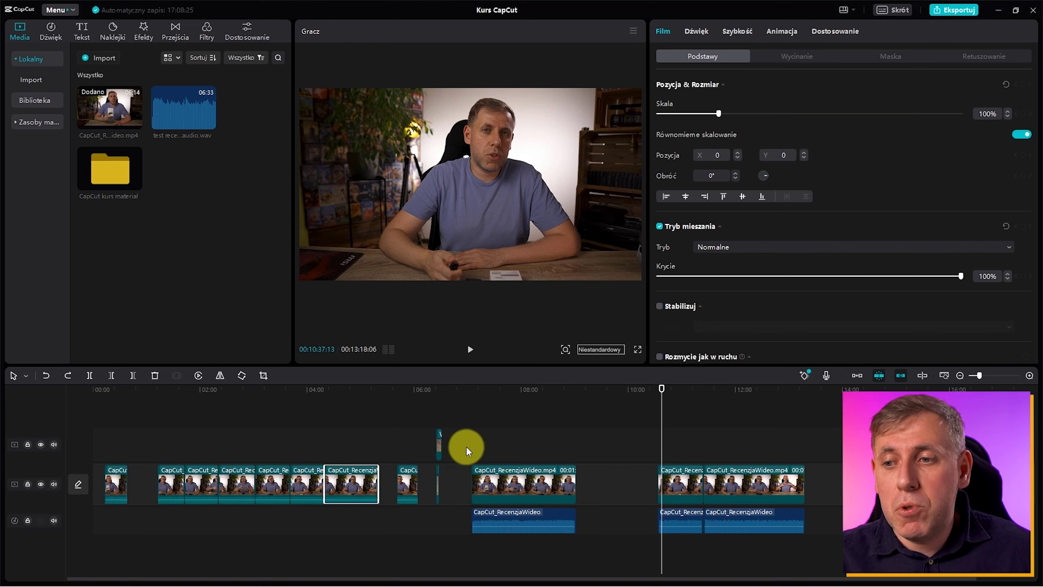
left_click_drag(466, 442, 554, 547)
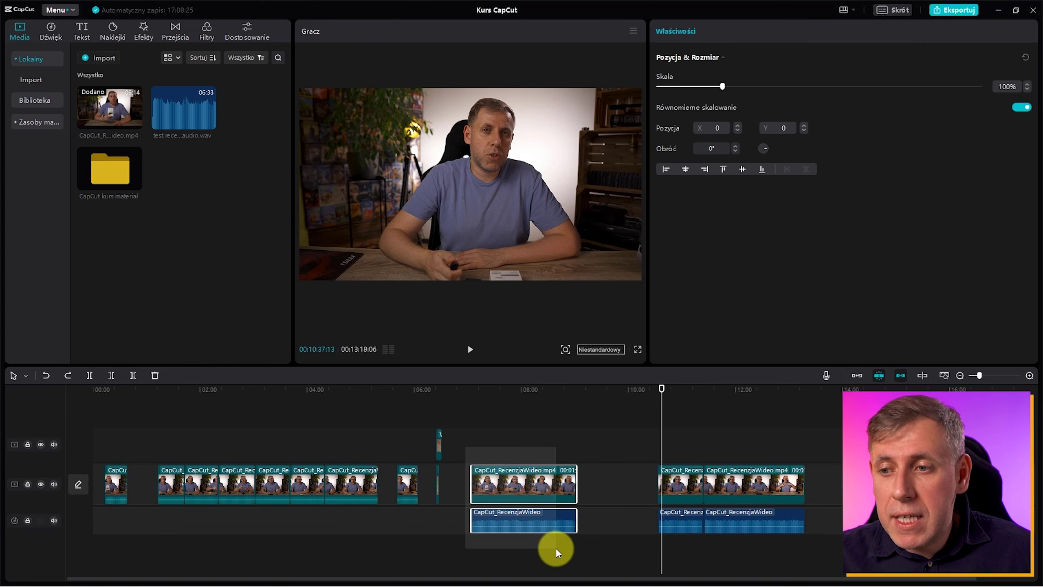
left_click(500, 450)
Split only the video clip located just before the ungrouped segments at 00:07:58:15, leaving out its audio
mouse_move(499, 473)
left_mouse_down()
mouse_move(536, 479)
mouse_move(496, 478)
mouse_move(504, 479)
left_mouse_up()
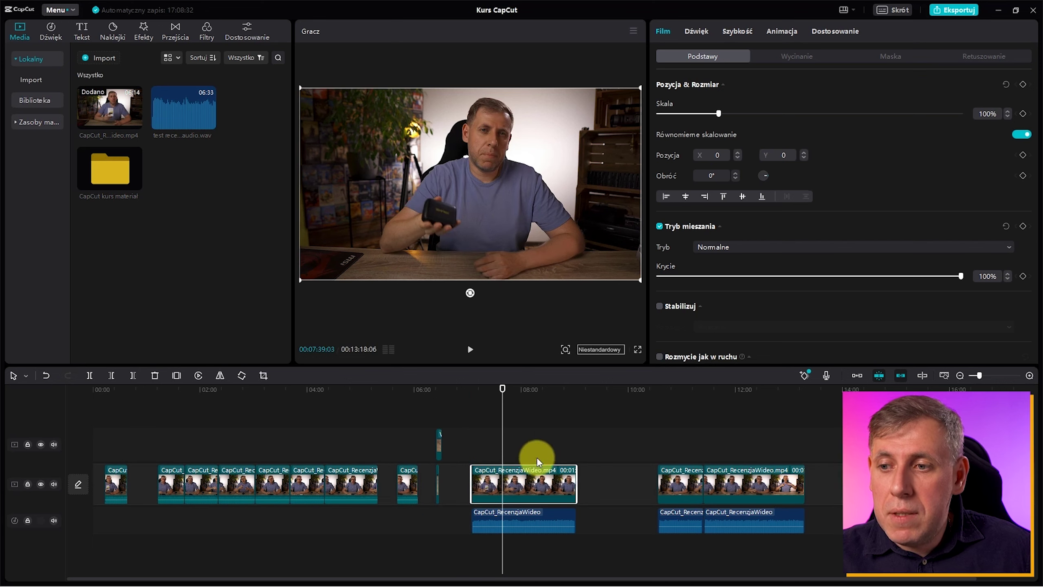
left_click(502, 396)
left_click(519, 397)
key("ctrl+b")
key("ctrl+b")
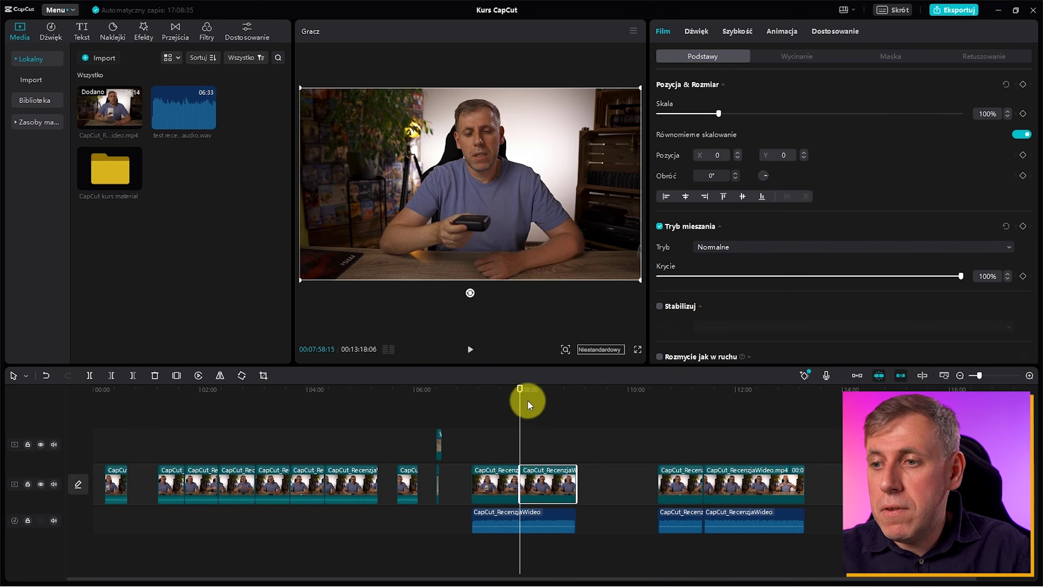
Split the extracted audio beneath that video clip at the same point, 00:07:58:15, and clear the selection
left_click(528, 525)
key("ctrl+b")
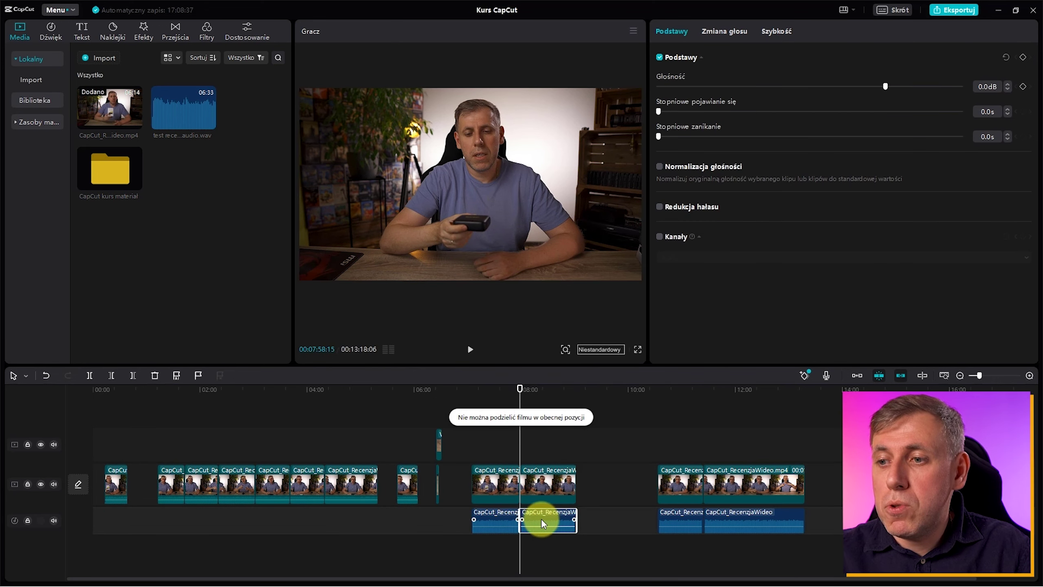
left_click(543, 531, "ctrl")
left_click(612, 447)
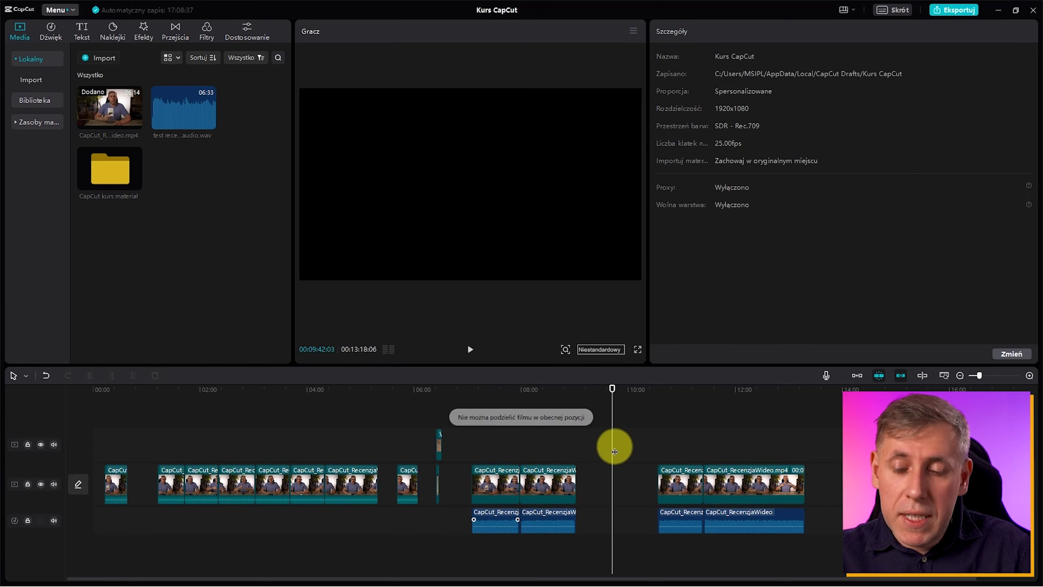